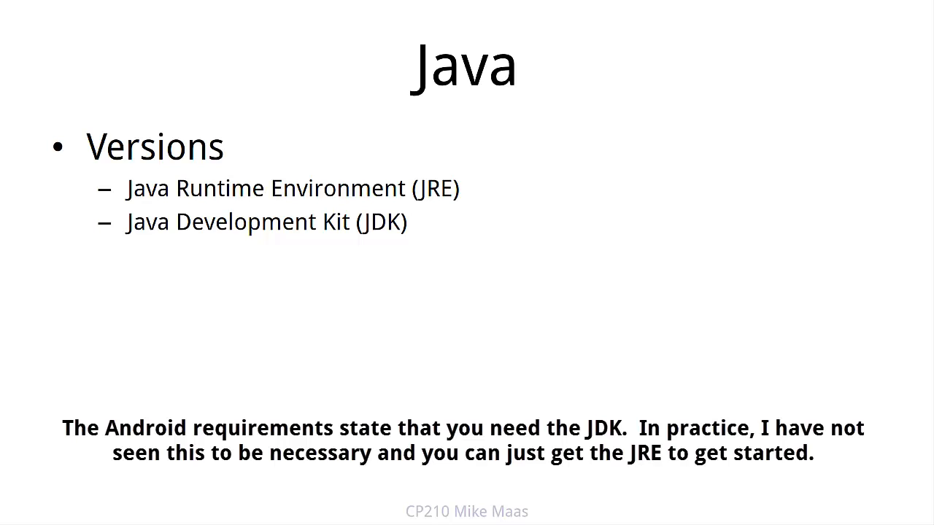
# Advance to the Getting Java slide and go to the Java for Windows download page.
pyautogui.press('Right')
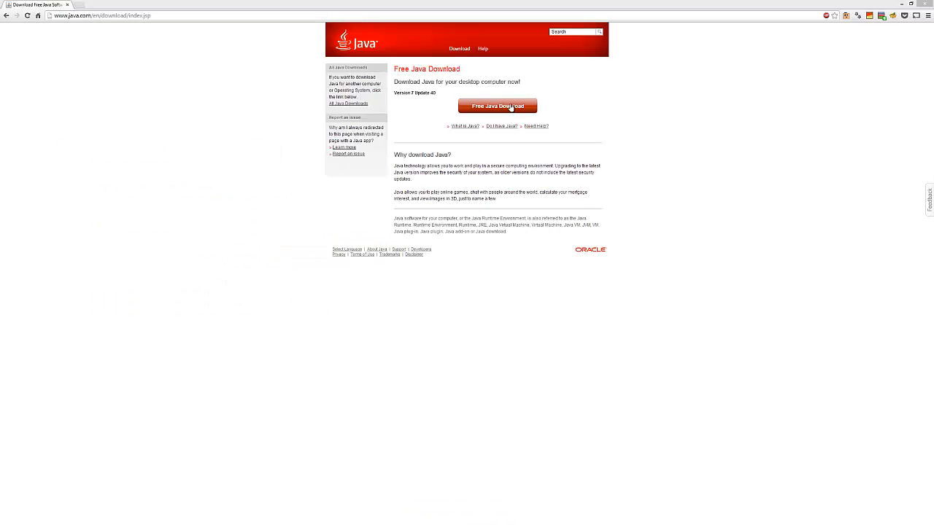
pyautogui.click(510, 105)
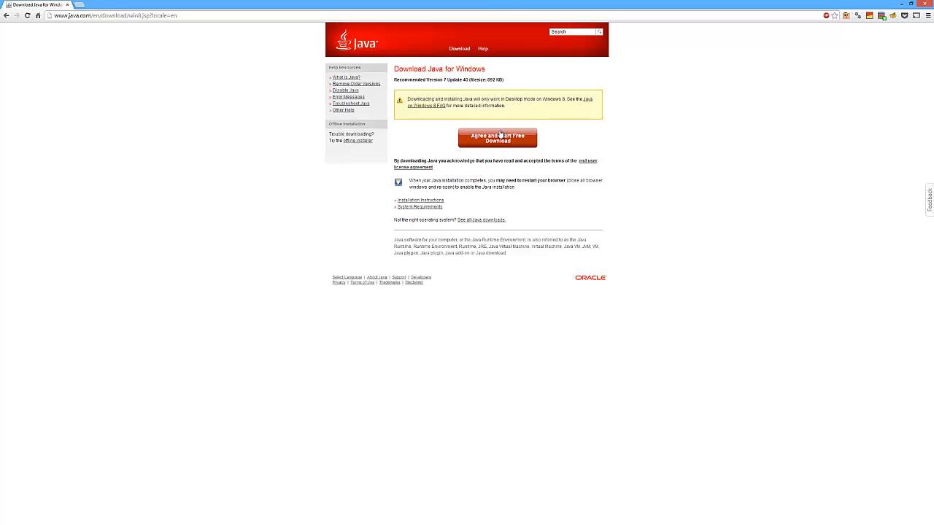
# Download and run chromeinstall-7u40.exe, installing Java 7 Update 40 without the Ask Toolbar.
pyautogui.click(500, 135)
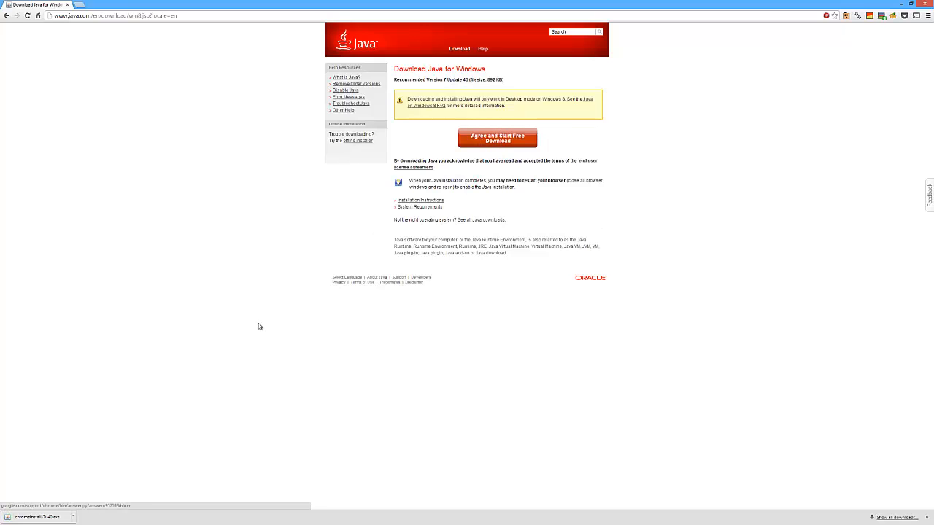
pyautogui.click(45, 517)
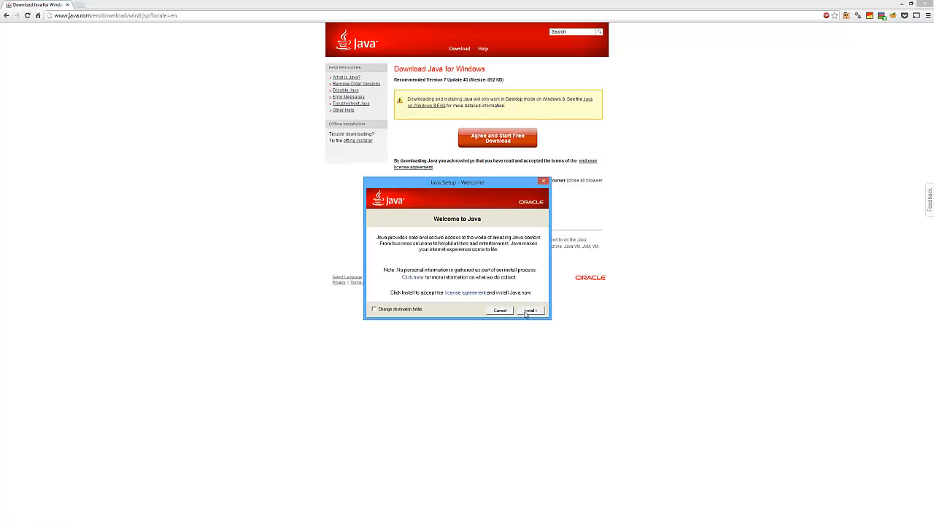
pyautogui.click(531, 311)
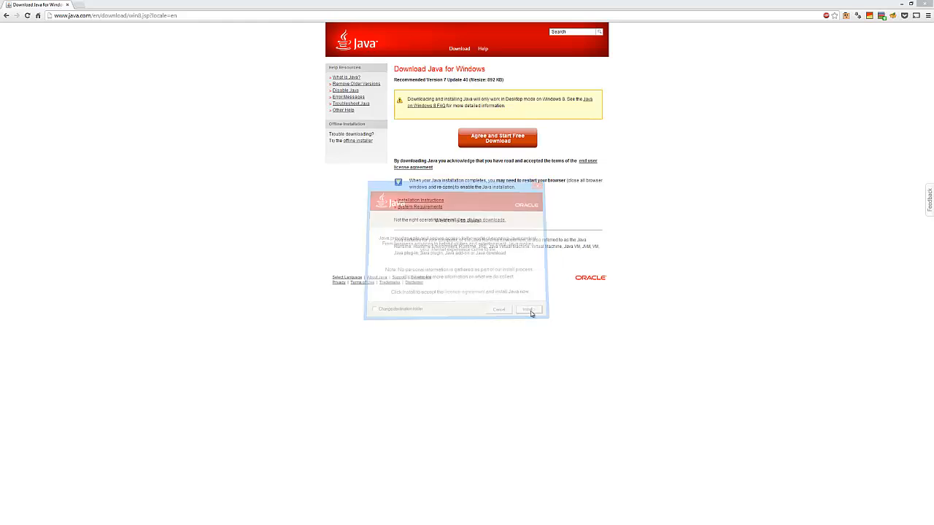
pyautogui.click(374, 267)
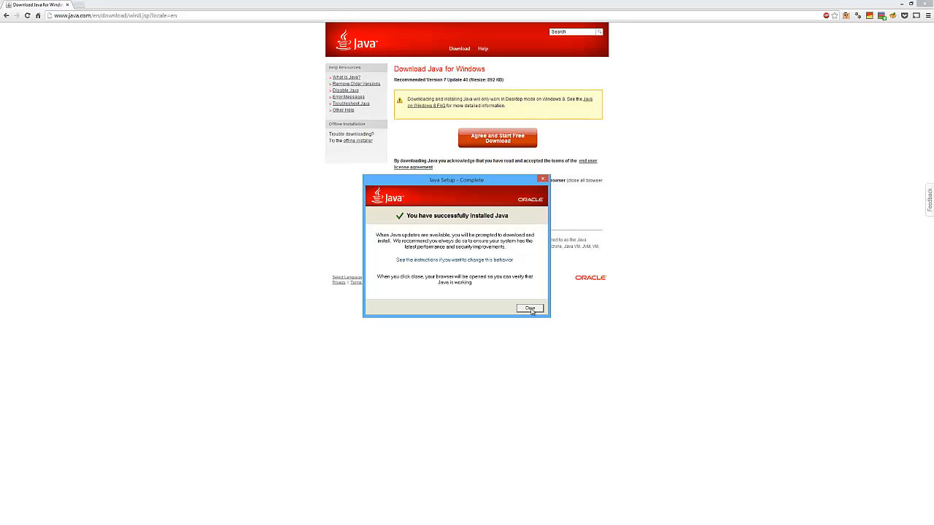
pyautogui.click(530, 308)
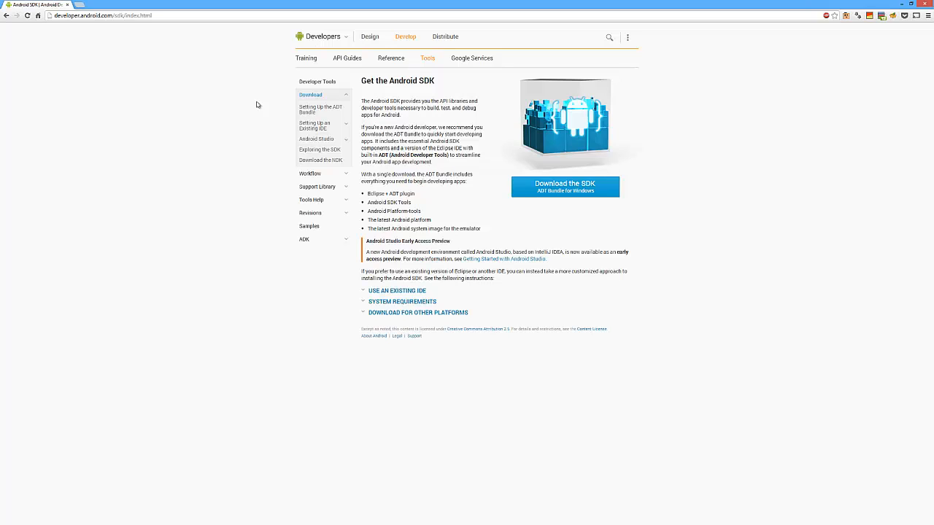
# Agree to the Android SDK terms and download the 64-bit ADT Bundle for Windows zip.
pyautogui.click(567, 193)
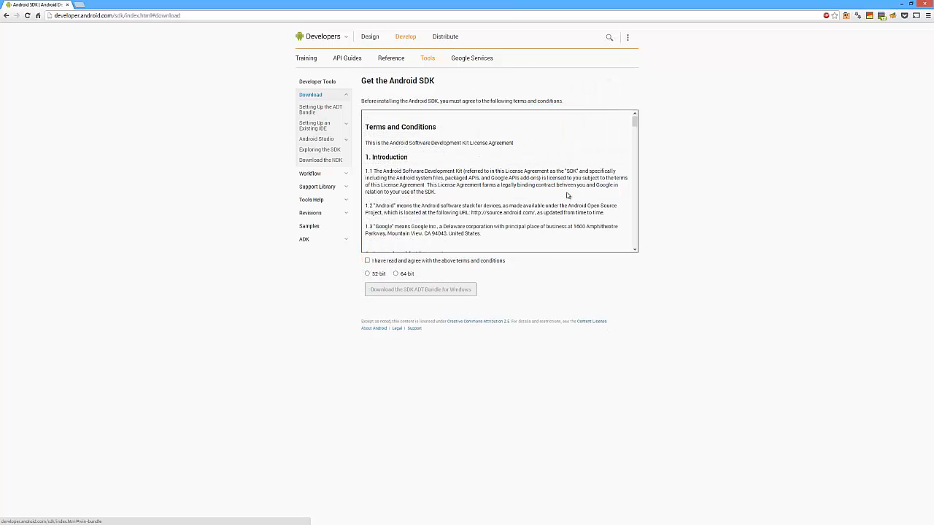
pyautogui.click(374, 263)
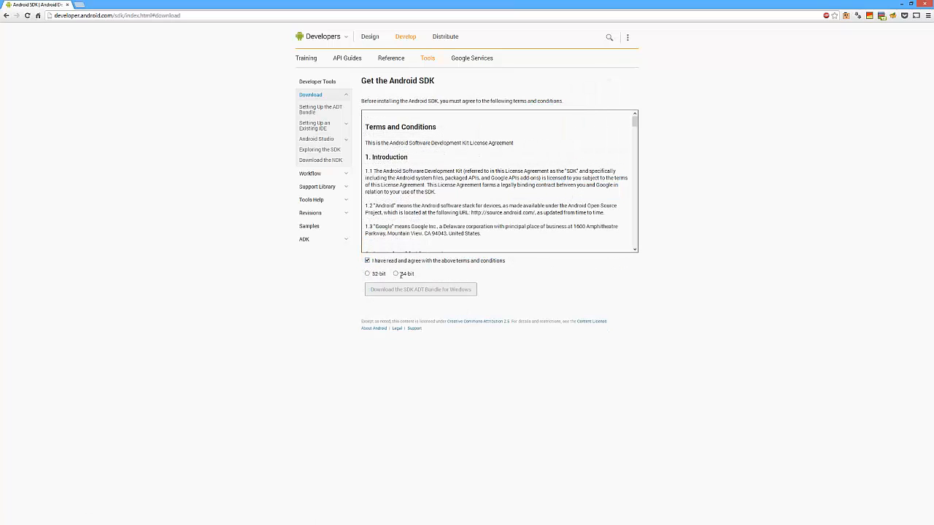
pyautogui.click(396, 274)
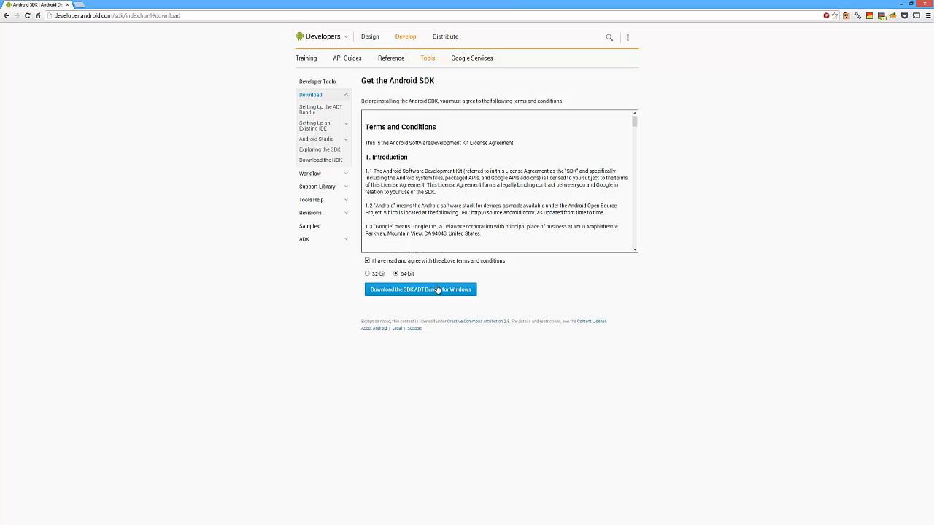
pyautogui.click(436, 290)
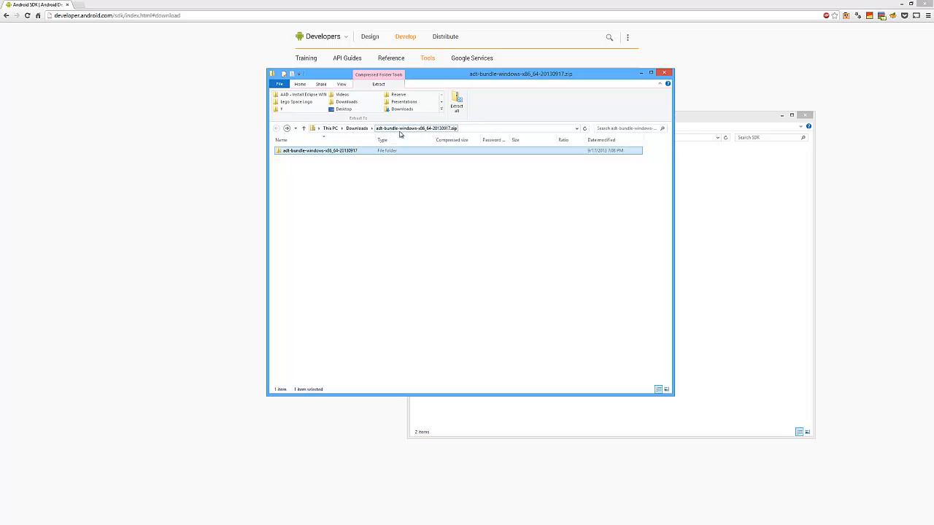
pyautogui.rightClick(322, 153)
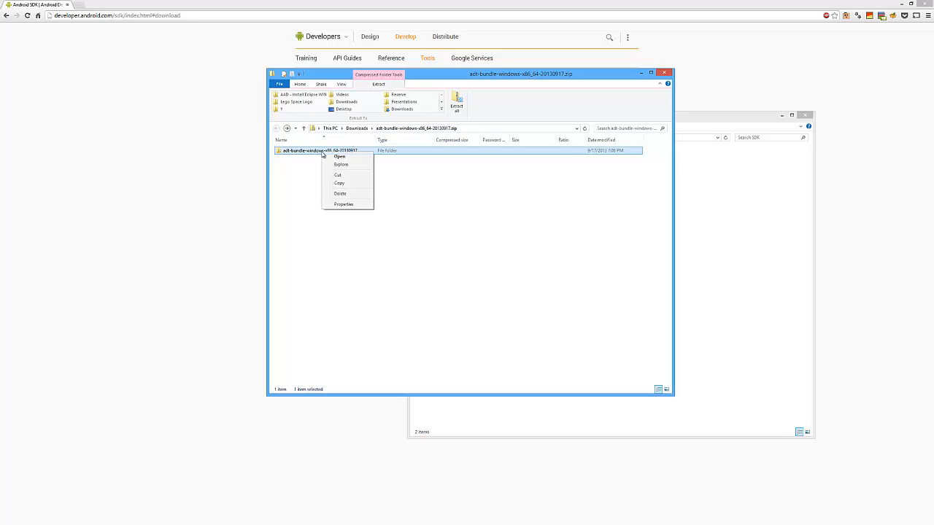
pyautogui.click(338, 183)
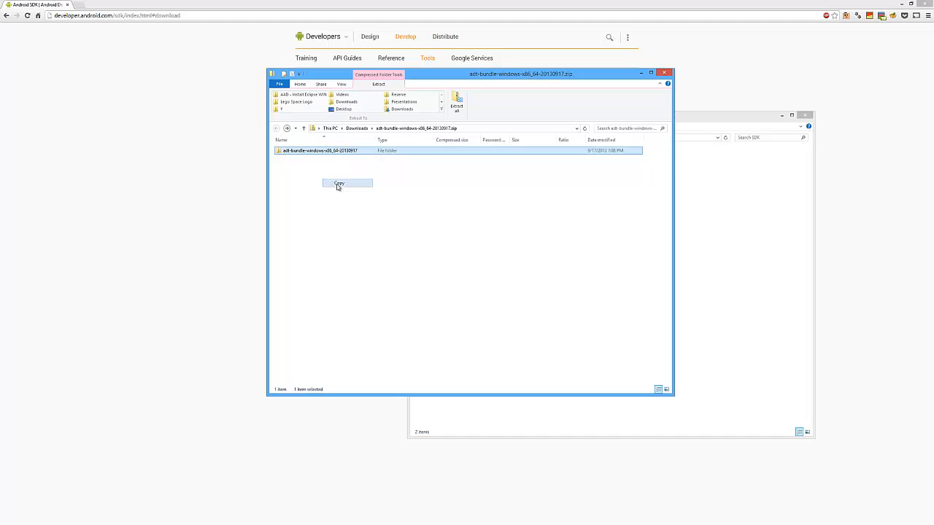
pyautogui.click(725, 115)
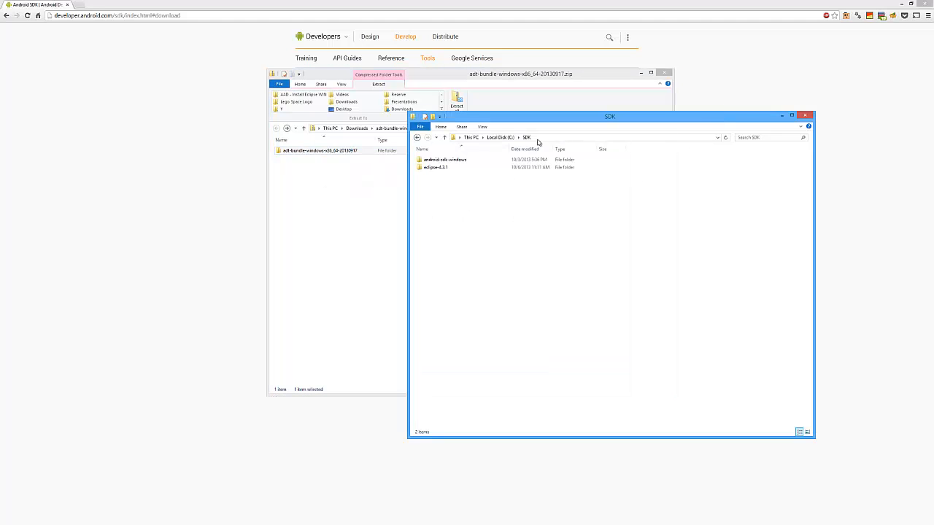
pyautogui.rightClick(442, 210)
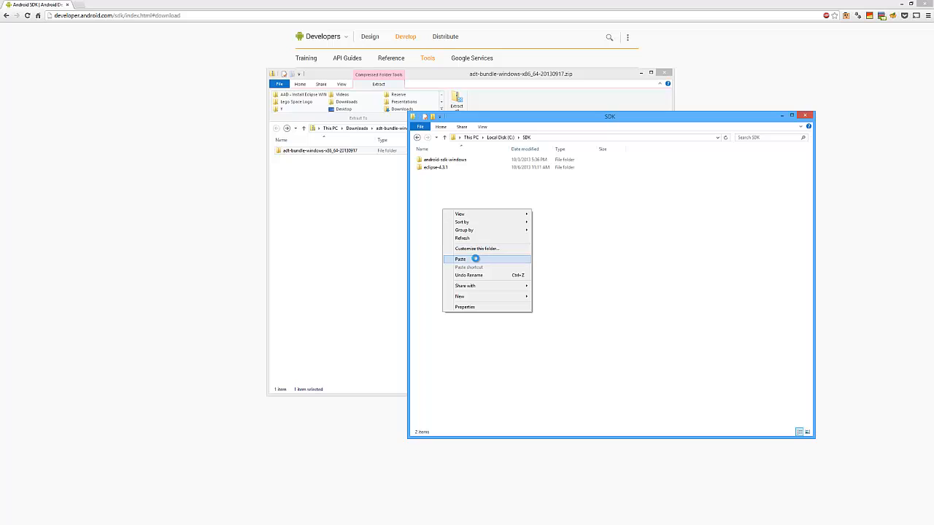
pyautogui.click(476, 260)
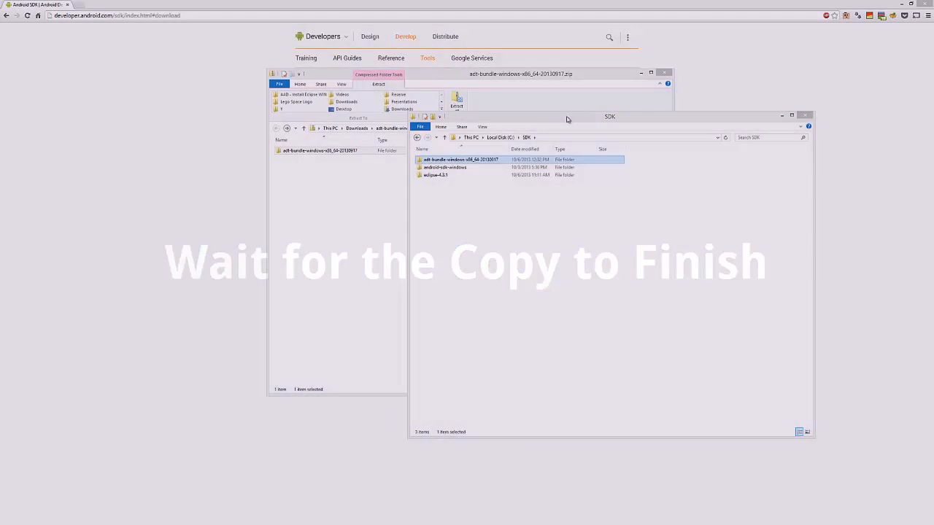
# Browse into the copied bundle's eclipse folder and select eclipse.exe.
pyautogui.click(565, 118)
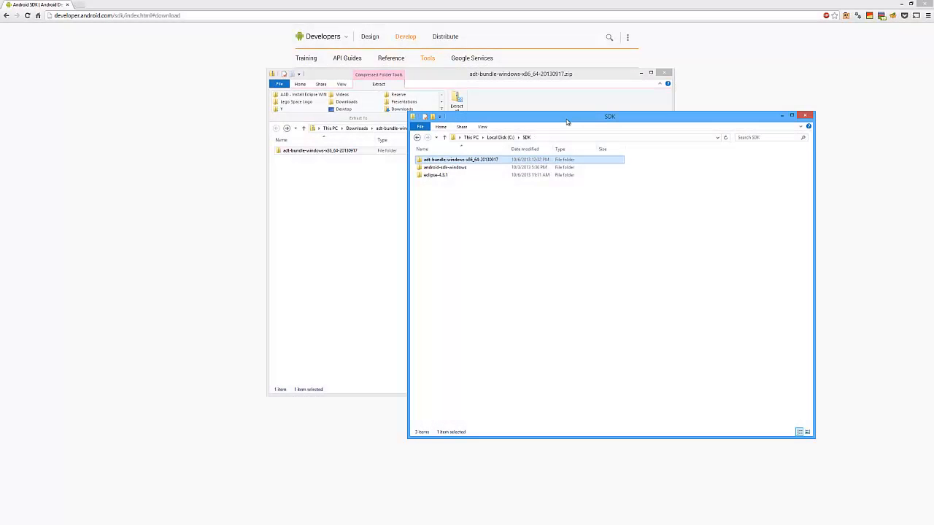
pyautogui.click(466, 161)
pyautogui.doubleClick(466, 160)
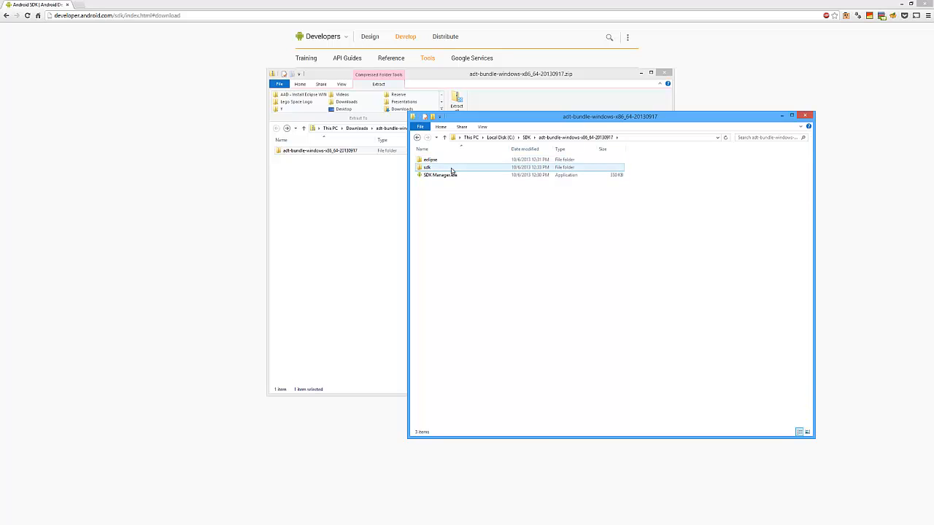
pyautogui.doubleClick(467, 167)
pyautogui.press('BackSpace')
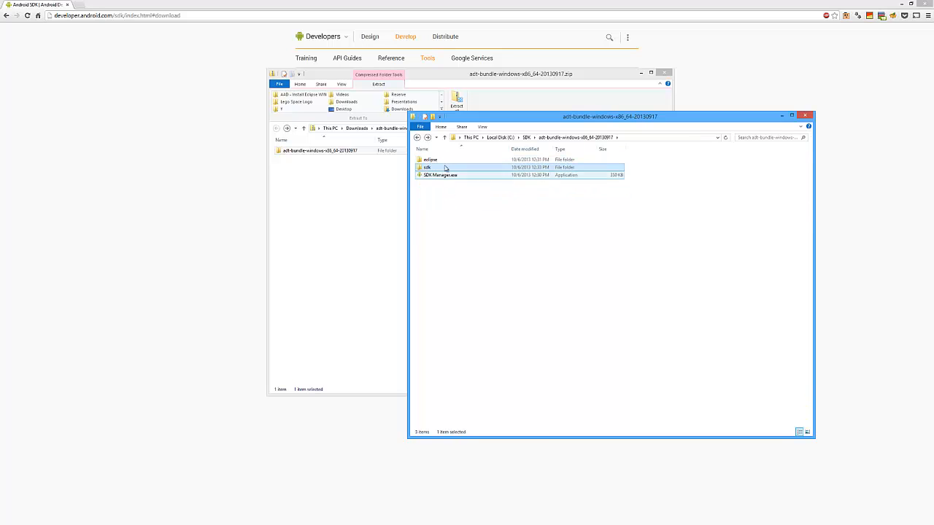
pyautogui.doubleClick(441, 160)
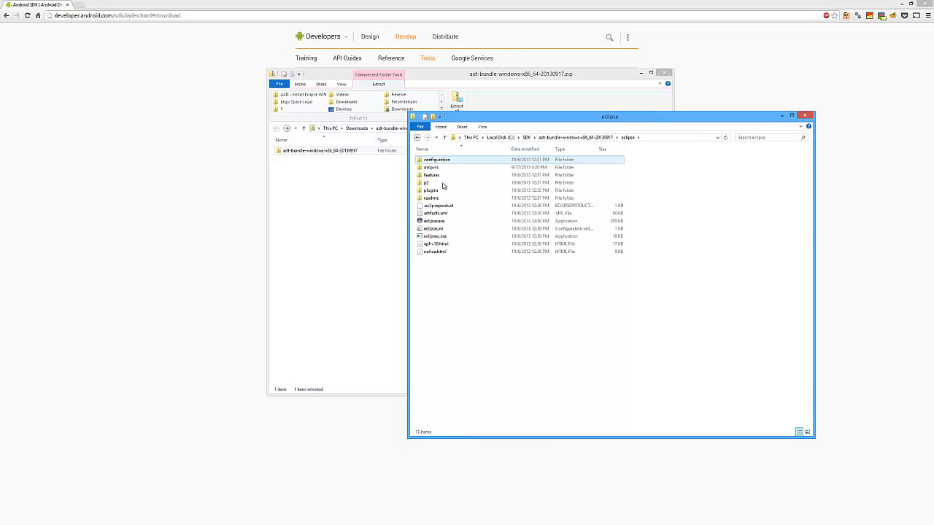
pyautogui.click(446, 221)
# Launch eclipse.exe and accept the default workspace folder.
pyautogui.doubleClick(446, 221)
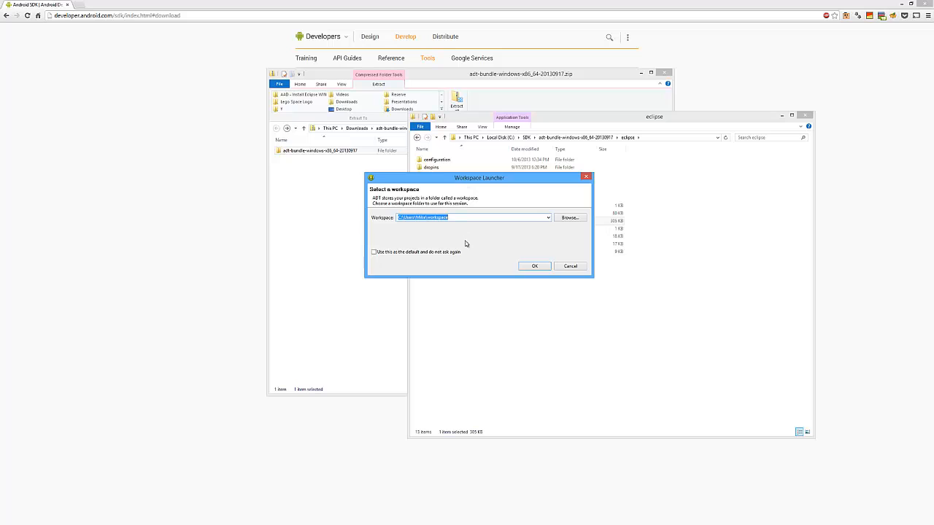
pyautogui.click(535, 267)
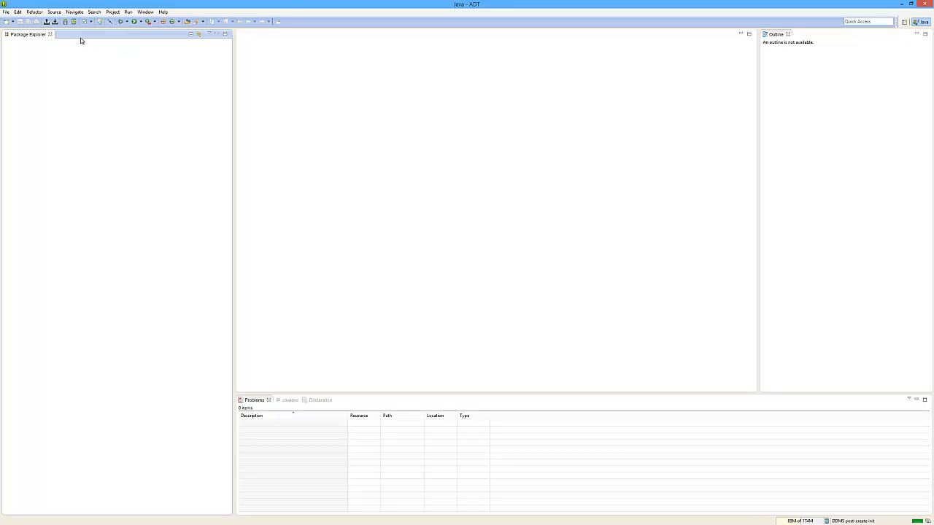
pyautogui.click(163, 12)
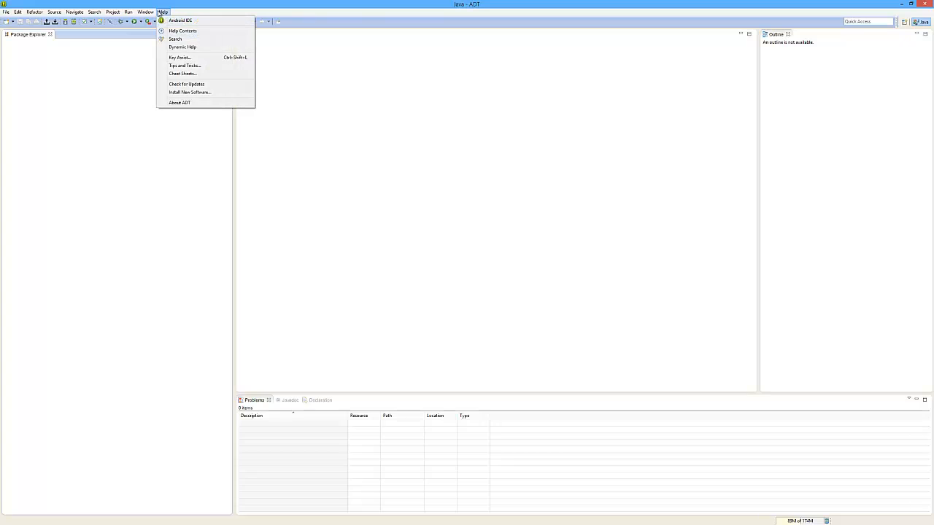
pyautogui.click(179, 103)
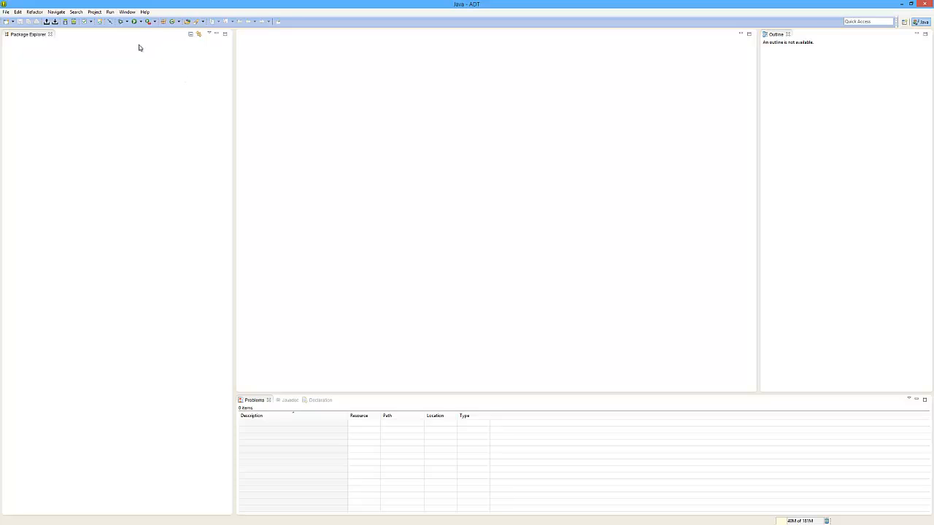
pyautogui.click(126, 12)
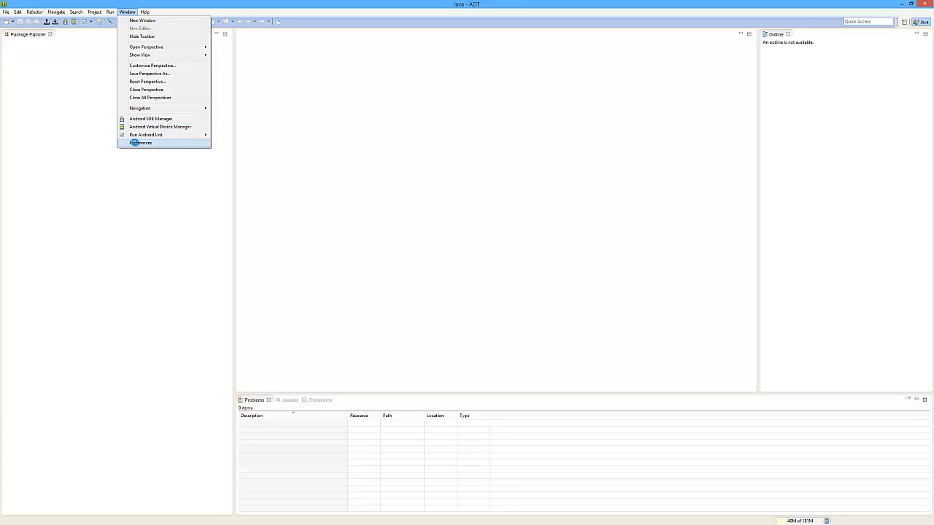
pyautogui.click(135, 142)
pyautogui.click(504, 159)
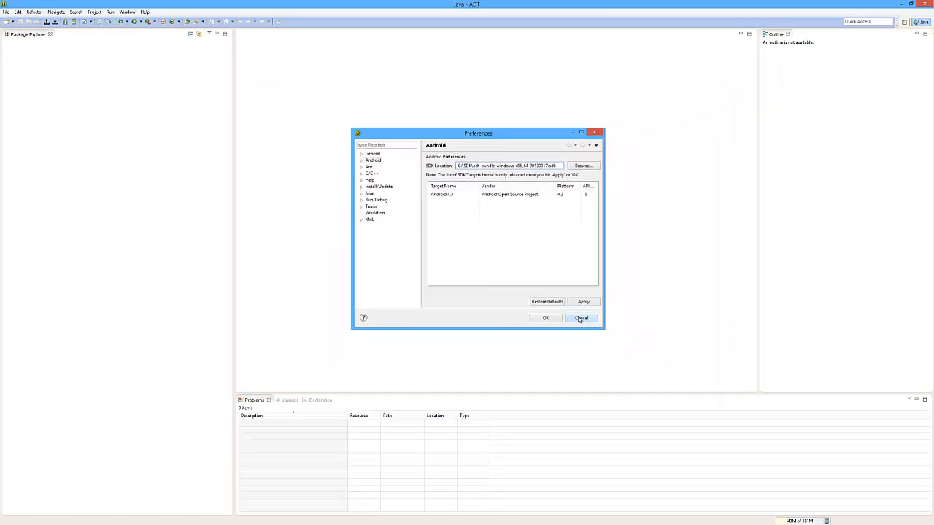
pyautogui.click(581, 319)
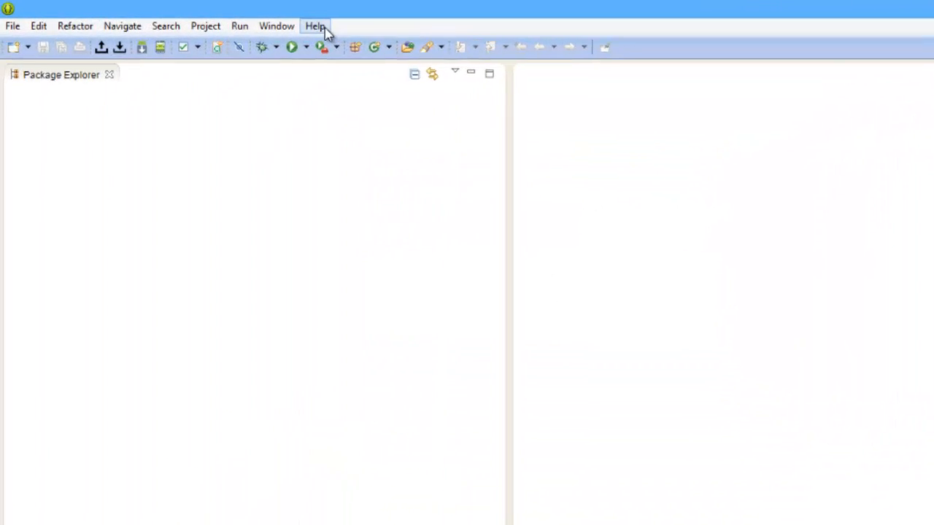
pyautogui.click(145, 13)
pyautogui.click(458, 56)
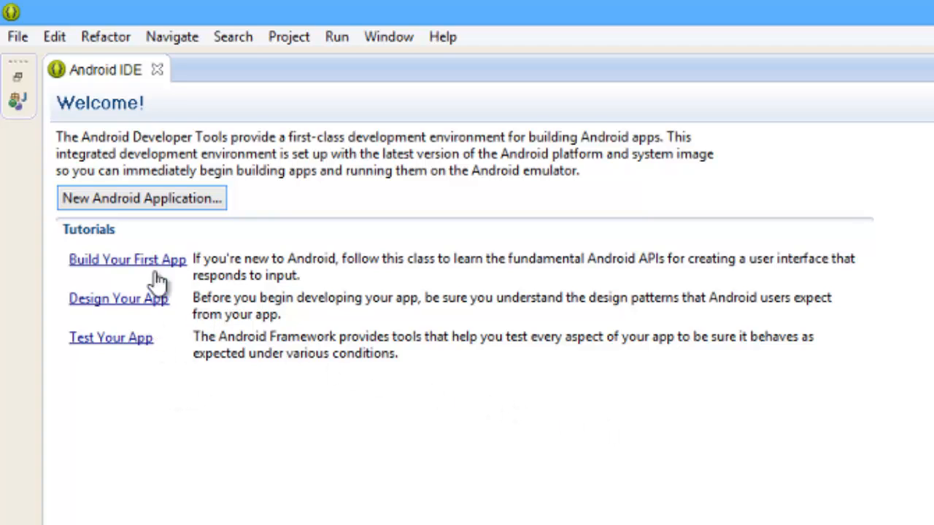
# Close the Android IDE welcome page and choose a new Android Application Project.
pyautogui.click(156, 71)
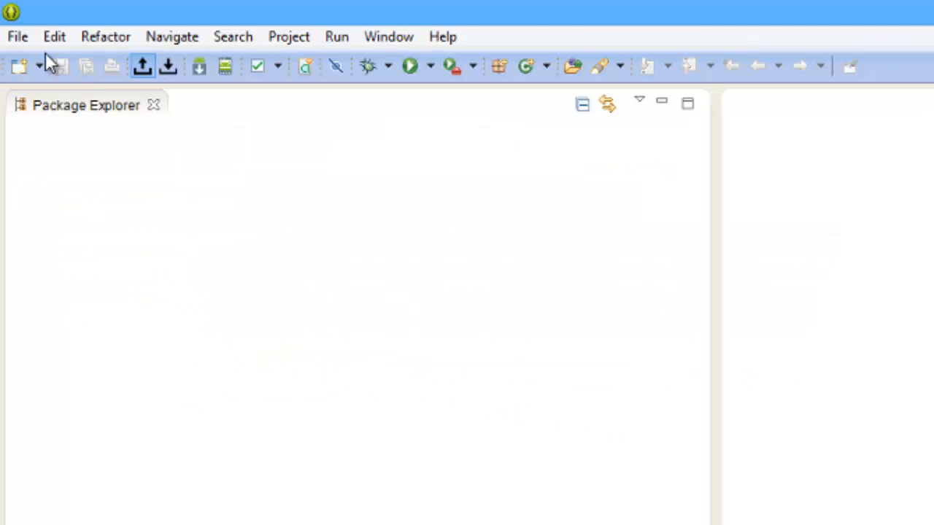
pyautogui.click(18, 37)
pyautogui.moveTo(26, 70)
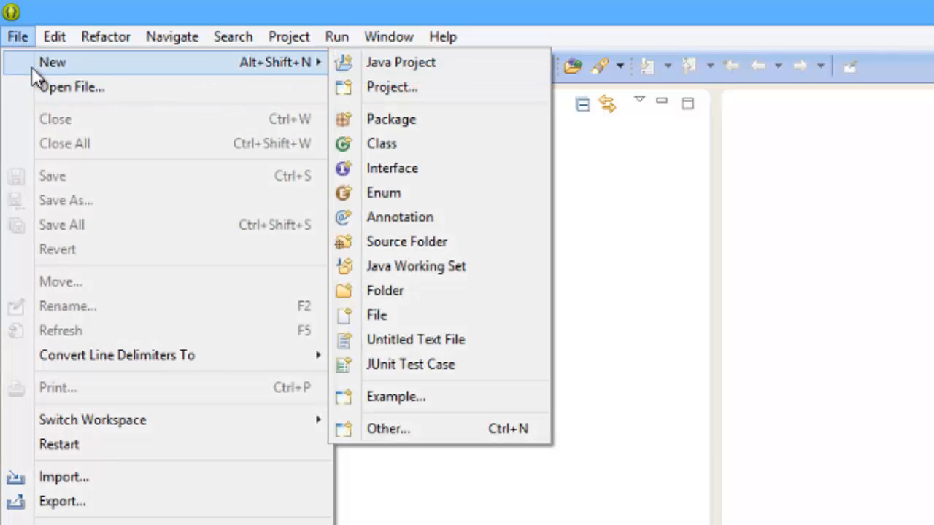
pyautogui.click(425, 89)
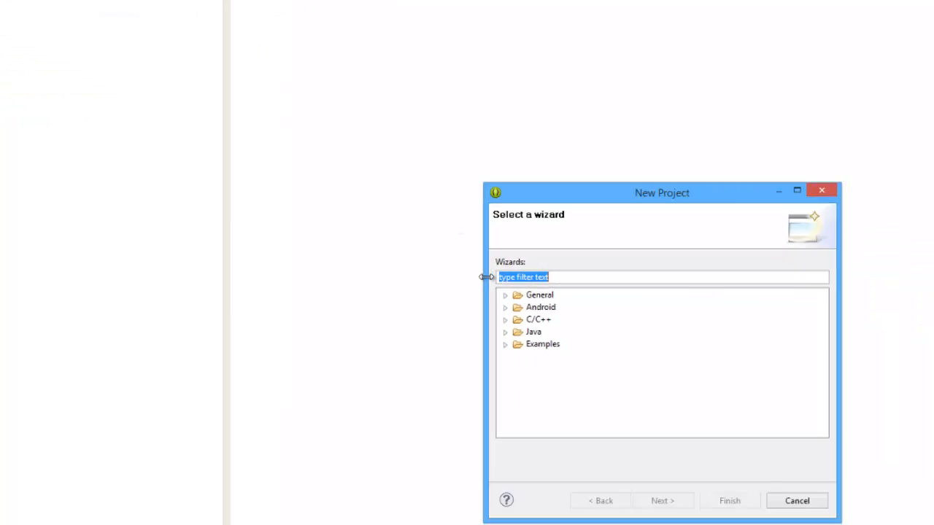
pyautogui.click(330, 212)
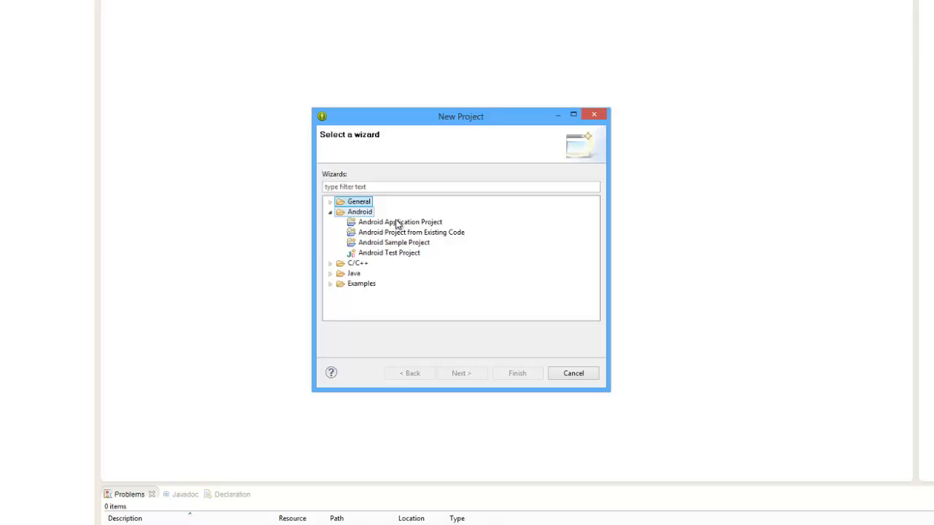
pyautogui.click(396, 222)
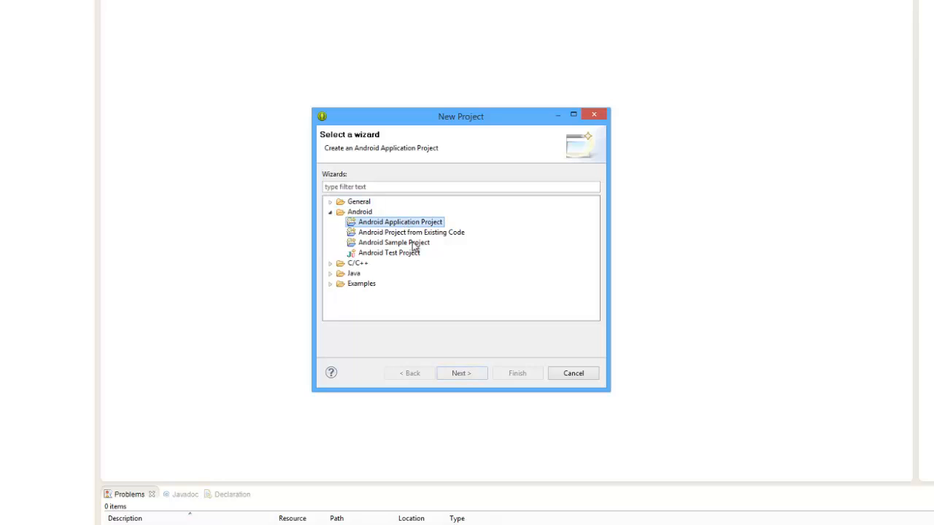
# Name the application Test, skip the custom launcher icon, keep Blank Activity, and finish.
pyautogui.click(466, 378)
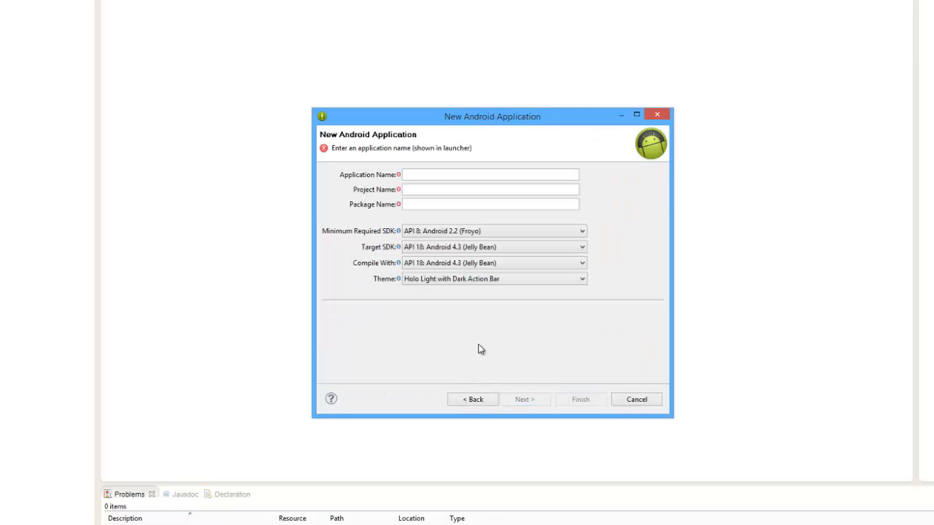
pyautogui.click(446, 175)
pyautogui.write('Test')
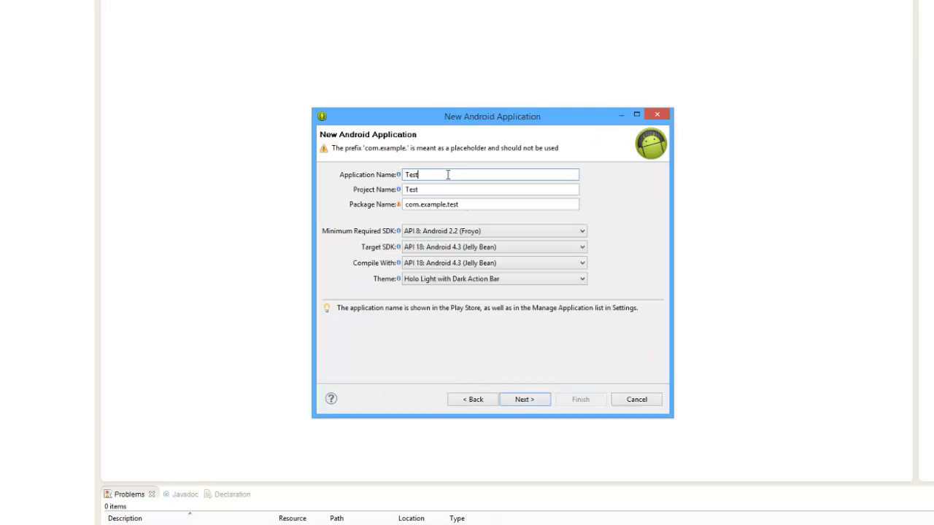
pyautogui.click(520, 400)
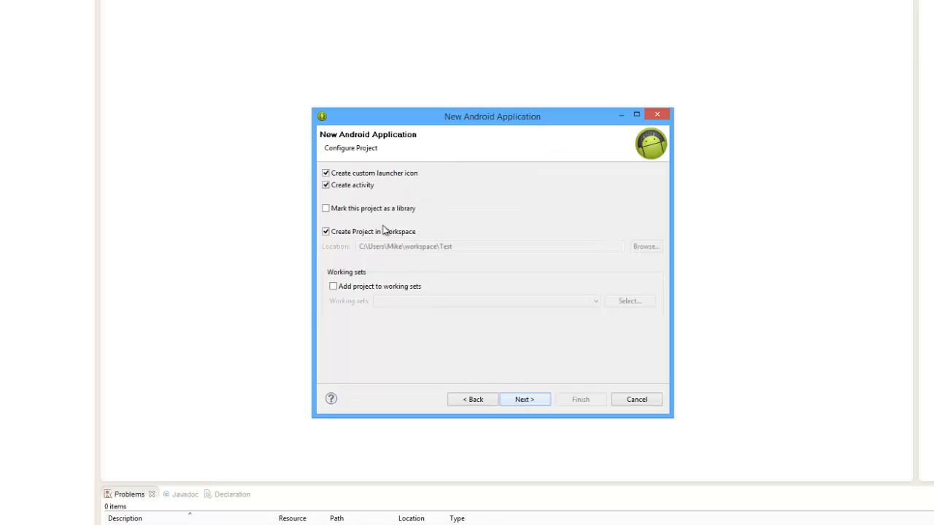
pyautogui.click(333, 174)
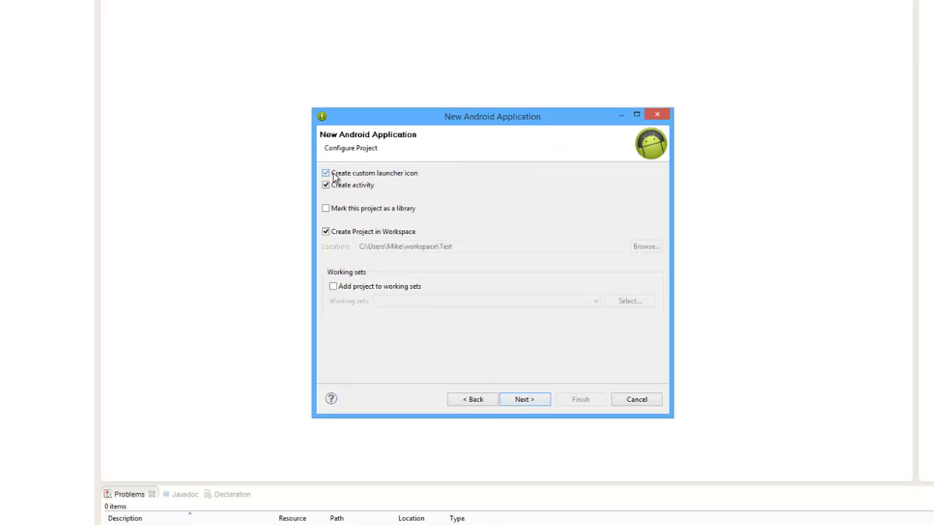
pyautogui.click(522, 401)
pyautogui.click(522, 401)
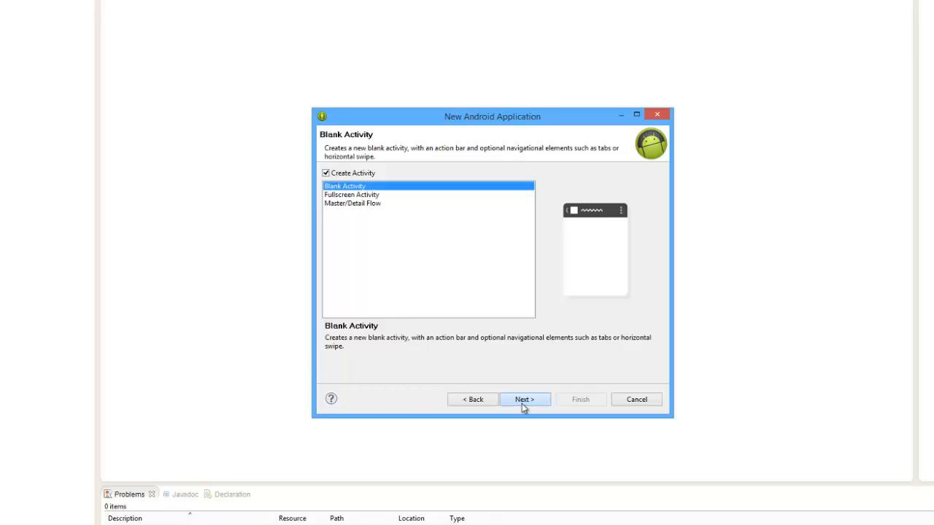
pyautogui.click(587, 401)
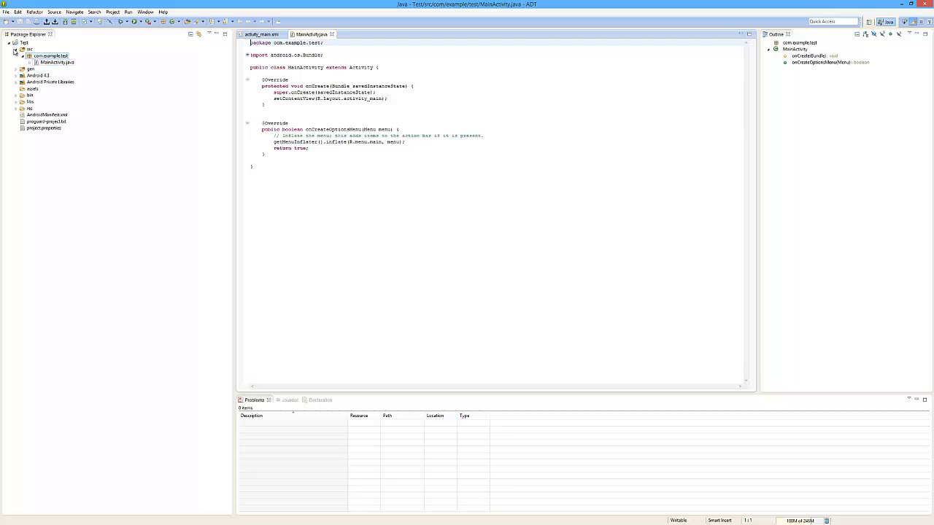
# Open AndroidManifest.xml, return to MainActivity.java, and show the Activity class Javadoc.
pyautogui.doubleClick(46, 116)
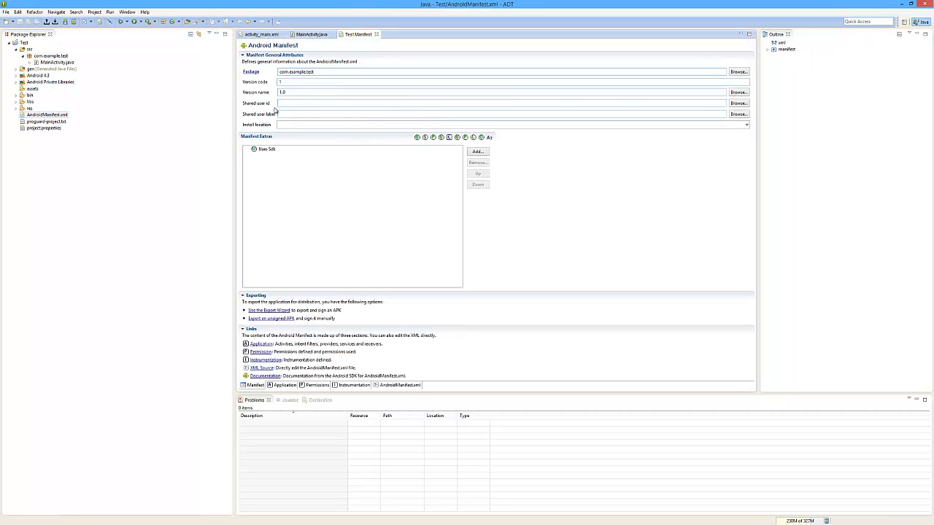
pyautogui.doubleClick(64, 63)
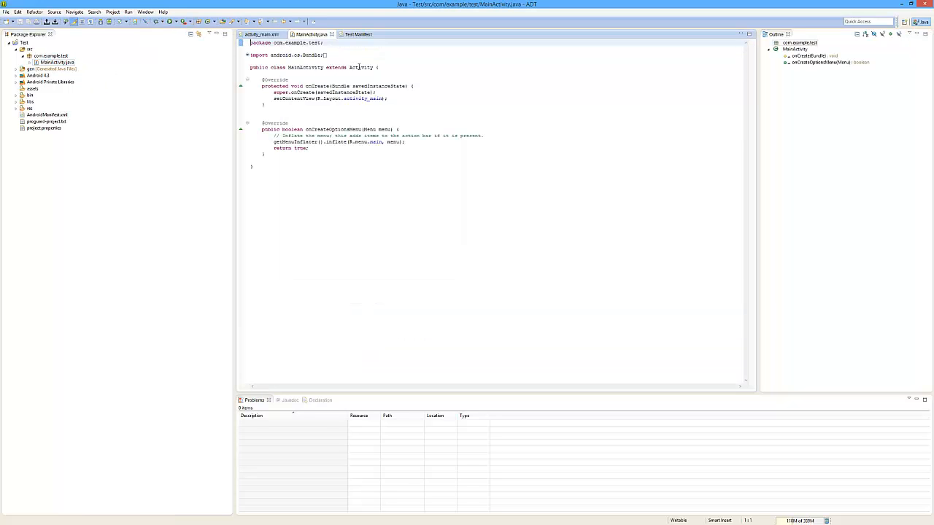
pyautogui.click(359, 67)
pyautogui.moveTo(359, 67)
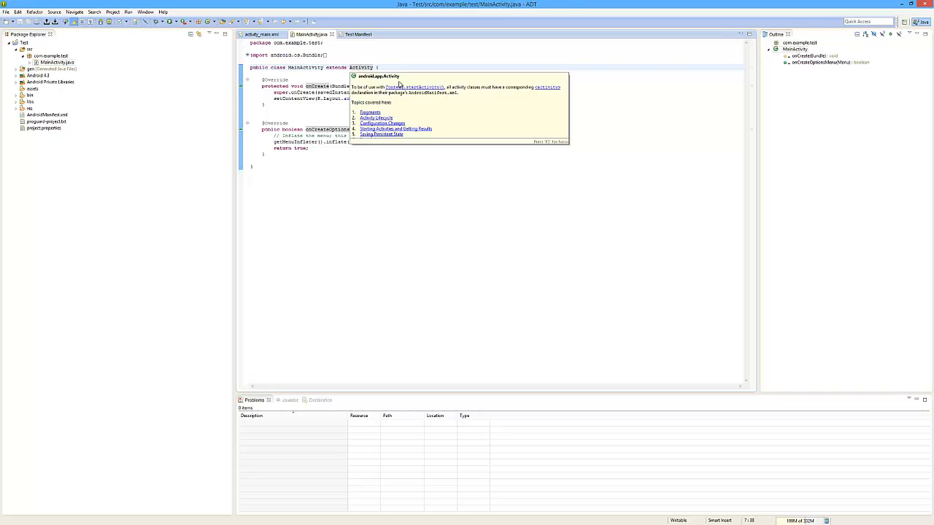